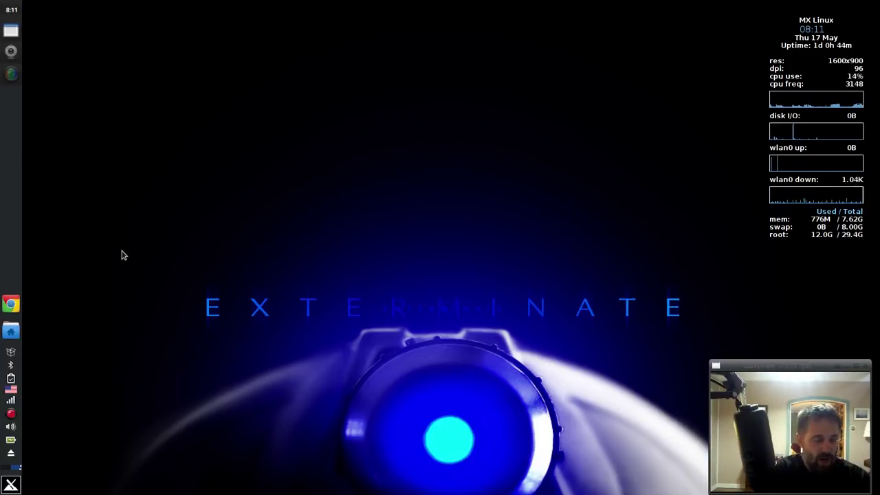
Open the home folder in Thunar, then minimise it so the desktop shows.
left_click(10, 331)
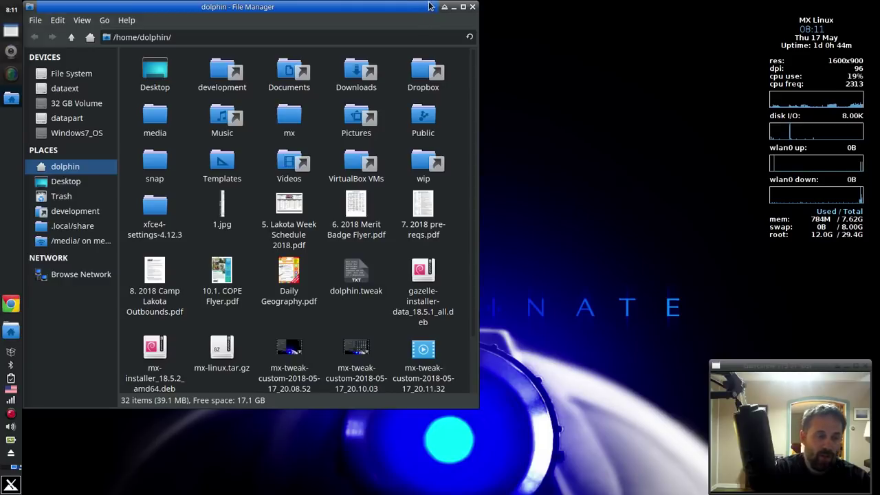
left_click(454, 6)
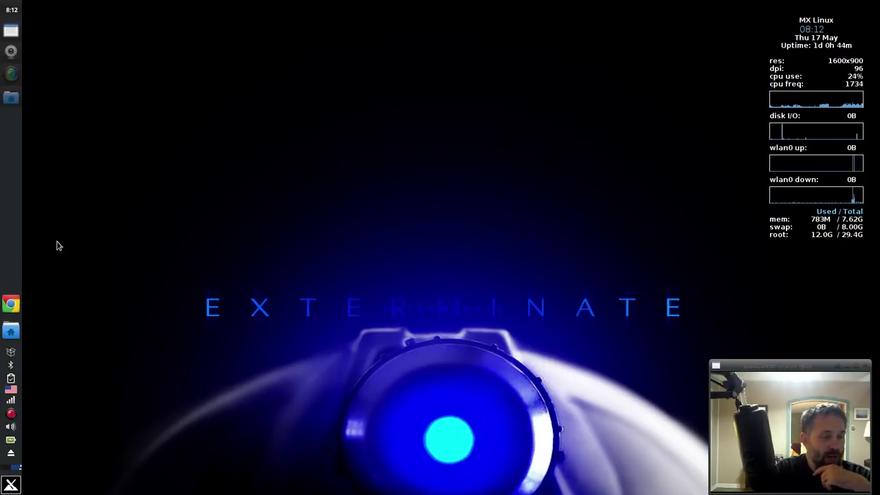
Launch MX Tweak via a 'twe' menu search and browse the Theme tab's theme sets without choosing one.
left_click(11, 484)
type("twe")
key("Return")
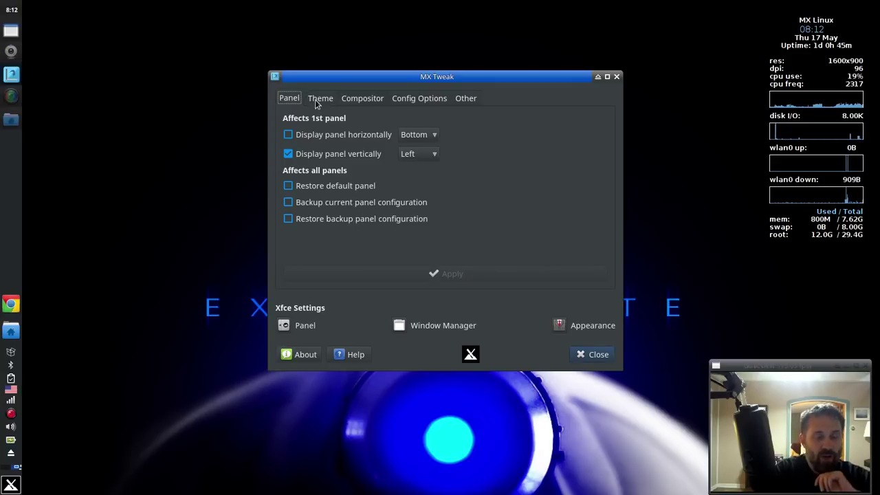
left_click(319, 99)
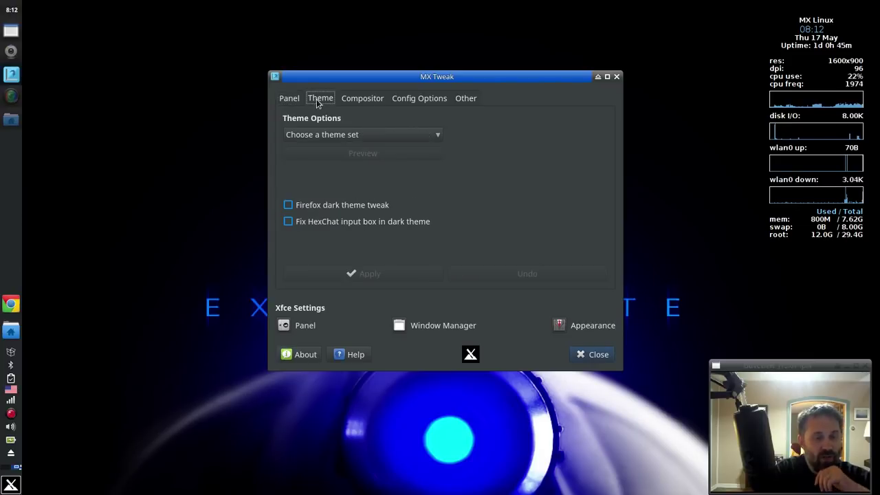
left_click(328, 136)
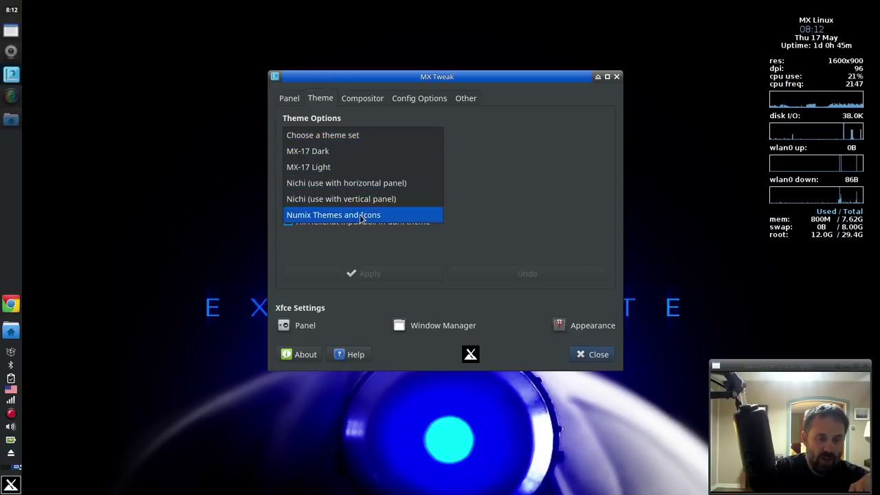
left_click(468, 195)
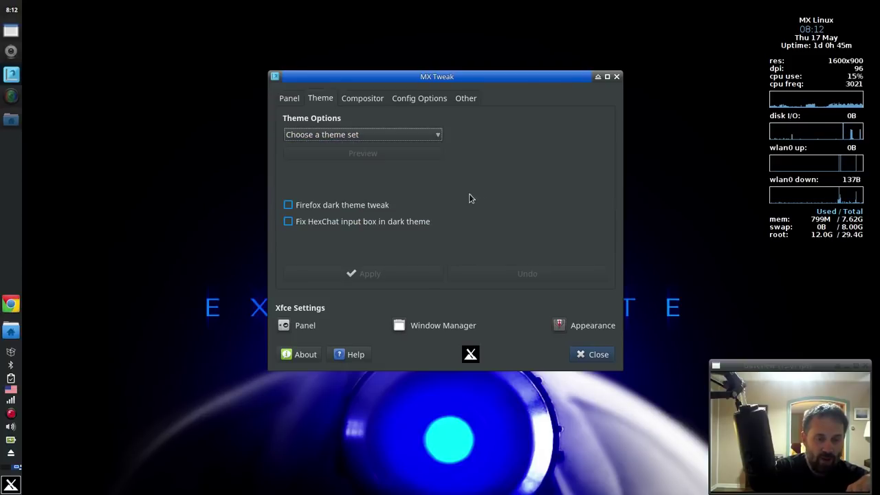
Select the MX-17 Light theme set and view its preview picture before closing it.
left_click(353, 135)
left_click(323, 169)
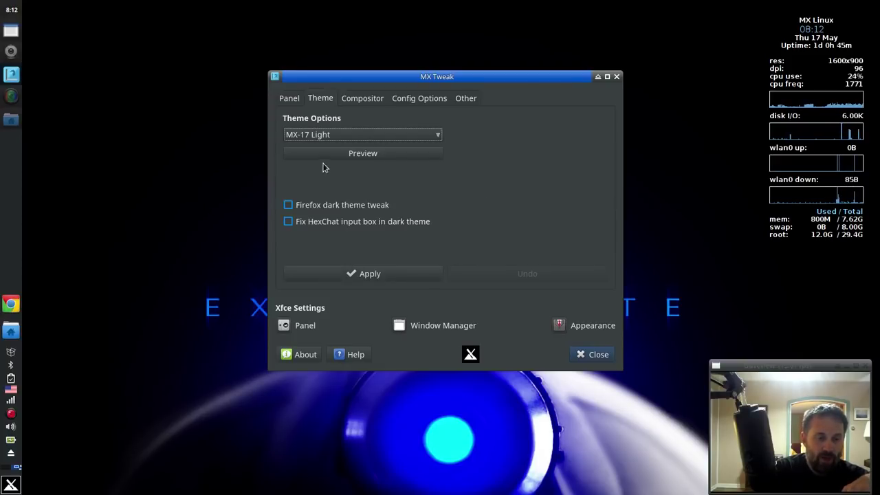
left_click(333, 157)
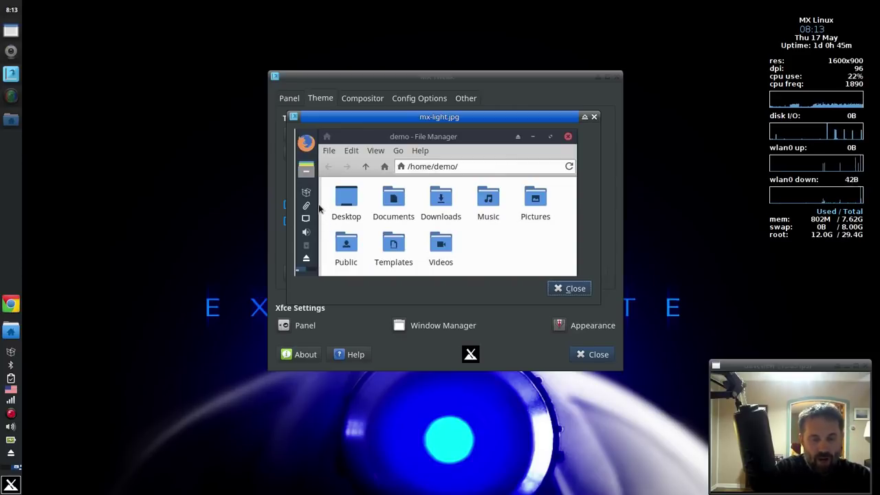
left_click(576, 289)
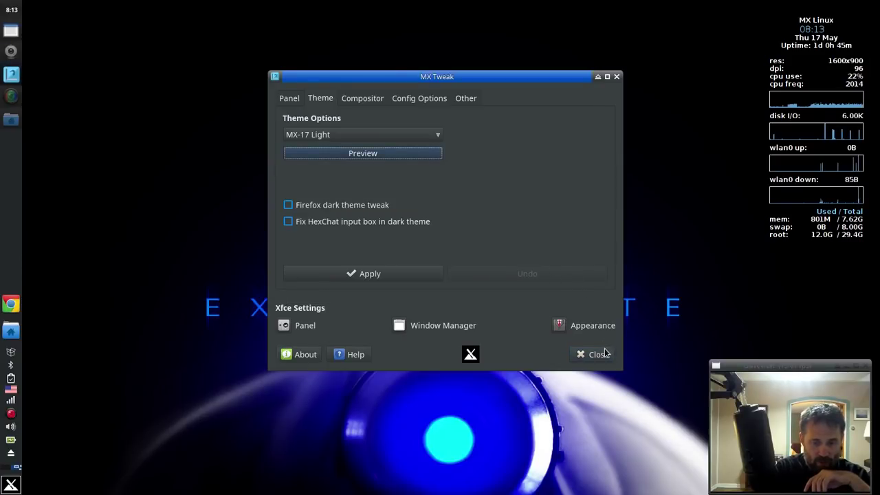
Close MX Tweak and browse in Thunar to the home folder's .local/share/mx-tweak-data folder.
left_click(601, 355)
left_click(11, 332)
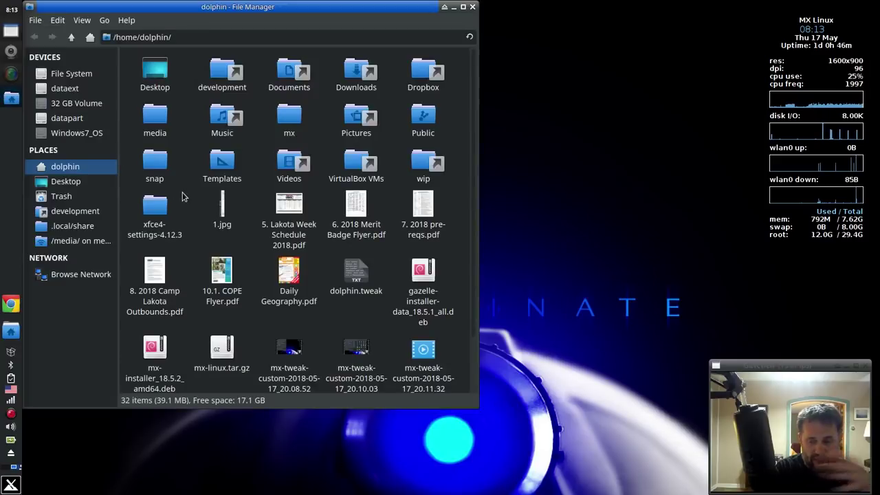
left_click(69, 228)
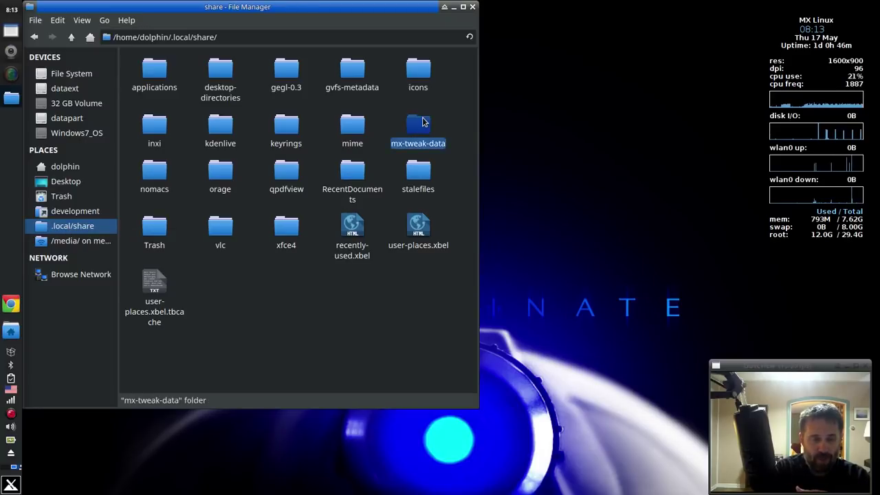
double_click(418, 124)
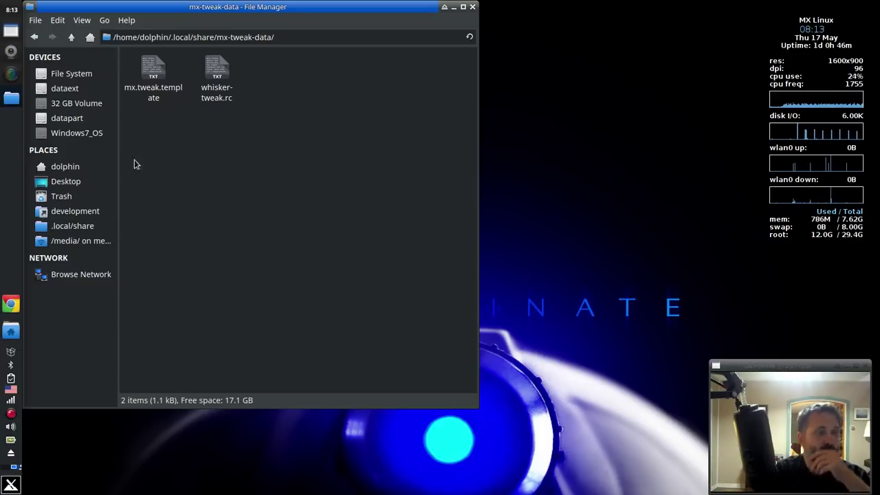
Open the home folder in a new tab and drag dolphin.tweak into mx-tweak-data.
right_click(64, 168)
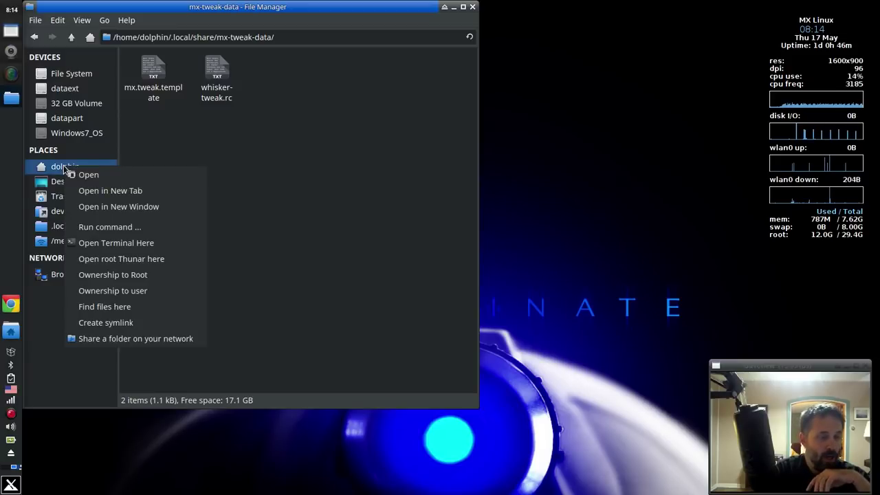
left_click(102, 195)
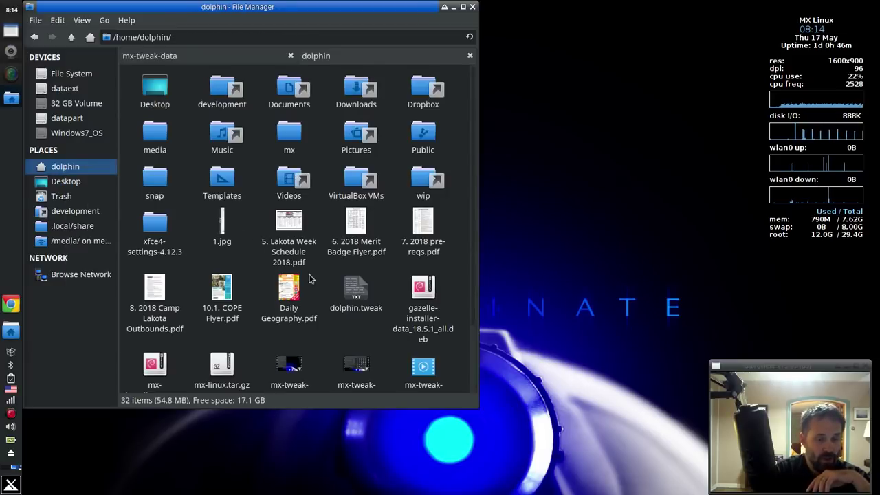
left_click(354, 292)
left_click_drag(355, 292, 246, 183)
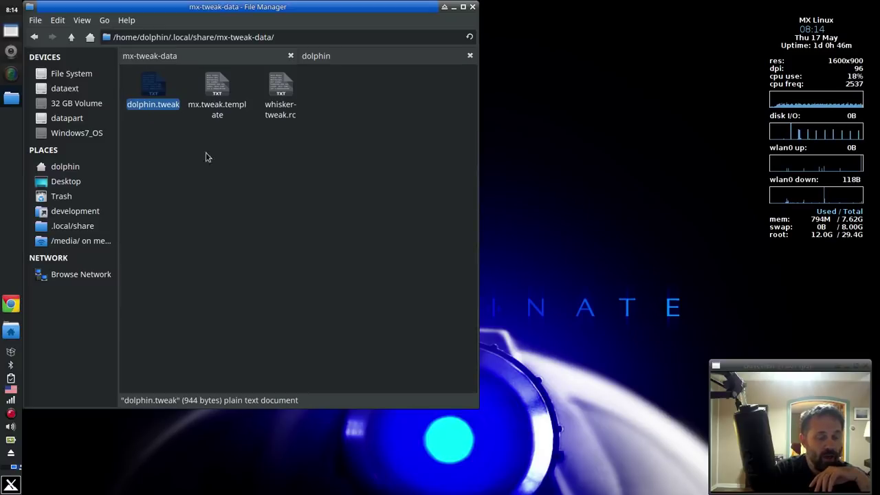
Open dolphin.tweak in Geany and highlight line 11's background-color value 8995,10023,10537,65535.
double_click(155, 84)
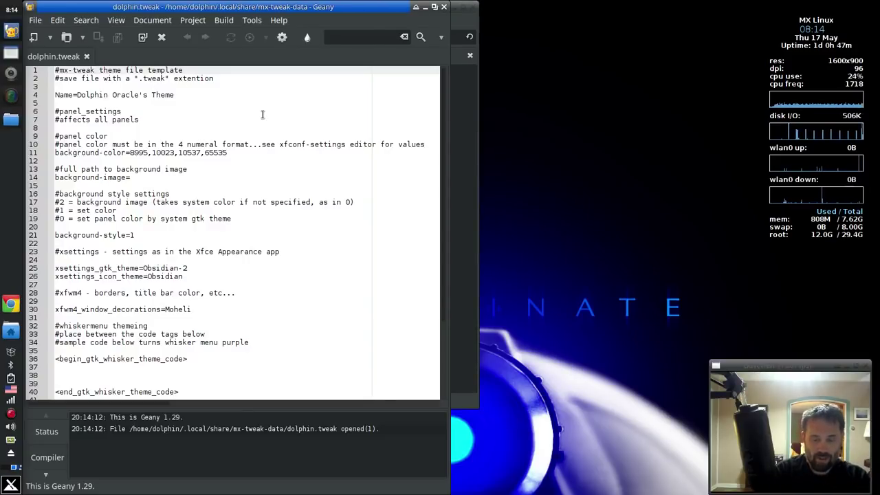
left_click_drag(209, 7, 363, 7)
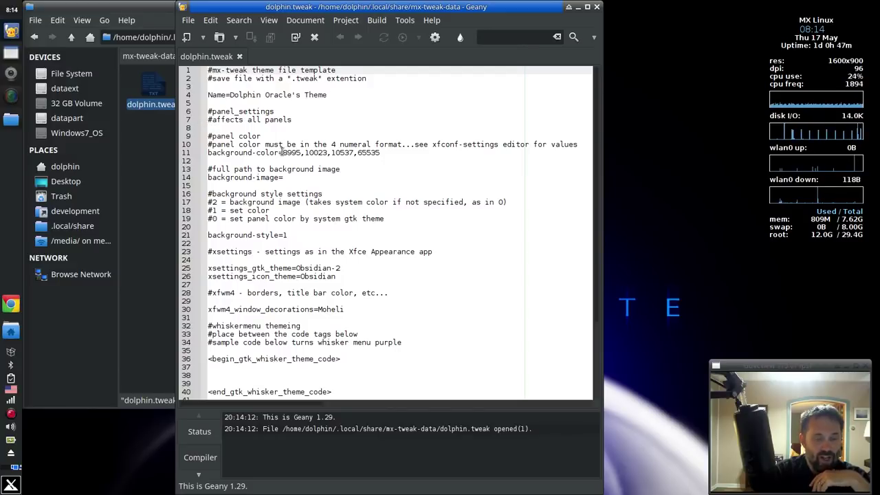
left_click_drag(283, 153, 390, 151)
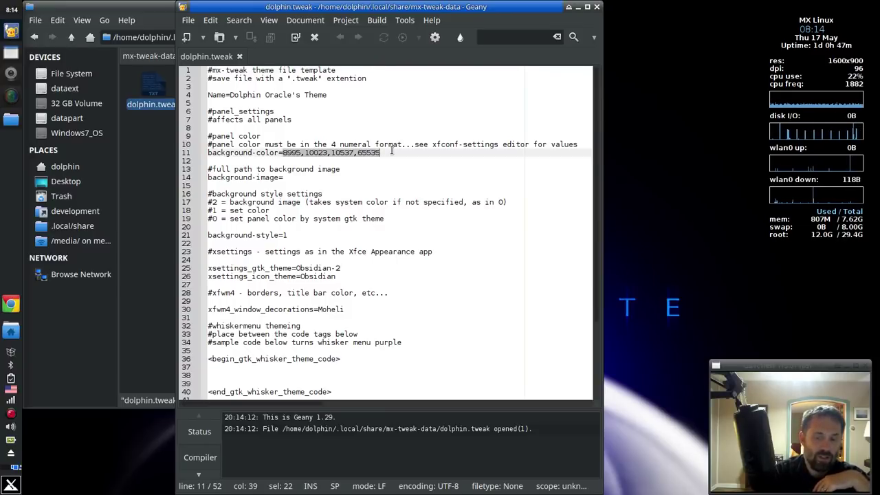
key("Left")
key("Left")
key("Left")
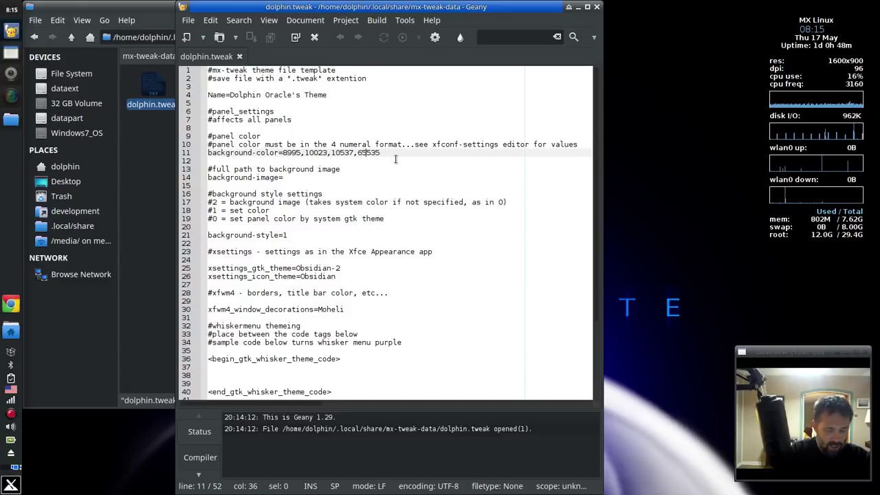
left_click(13, 485)
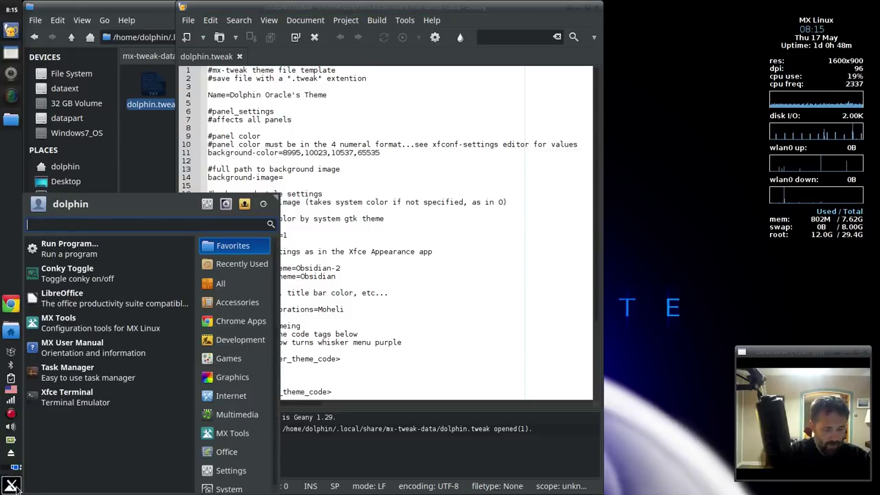
type("panel")
key("Return")
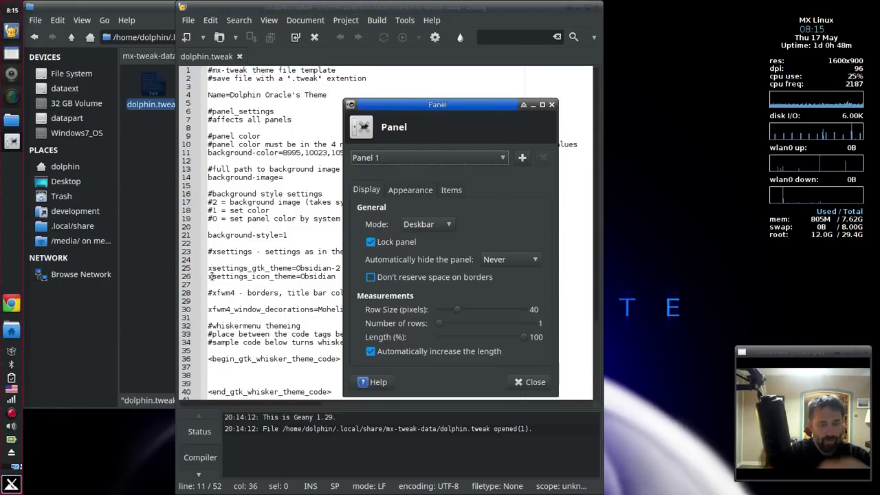
left_click(415, 194)
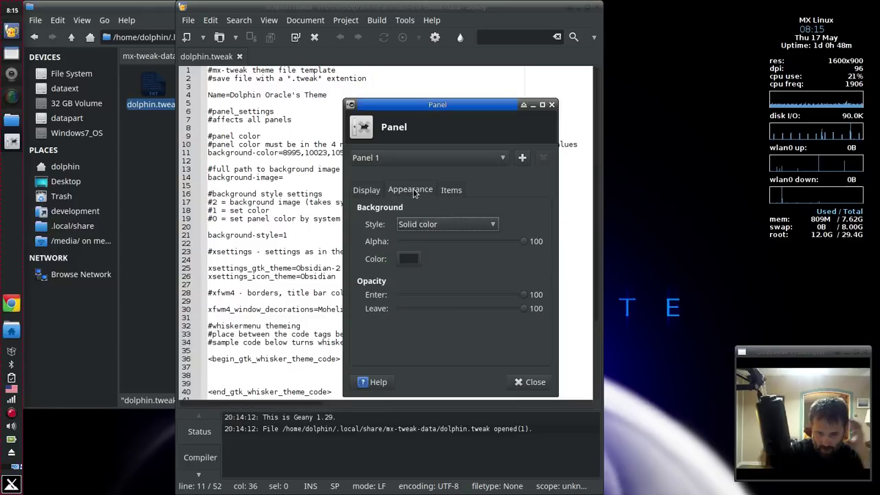
left_click(408, 259)
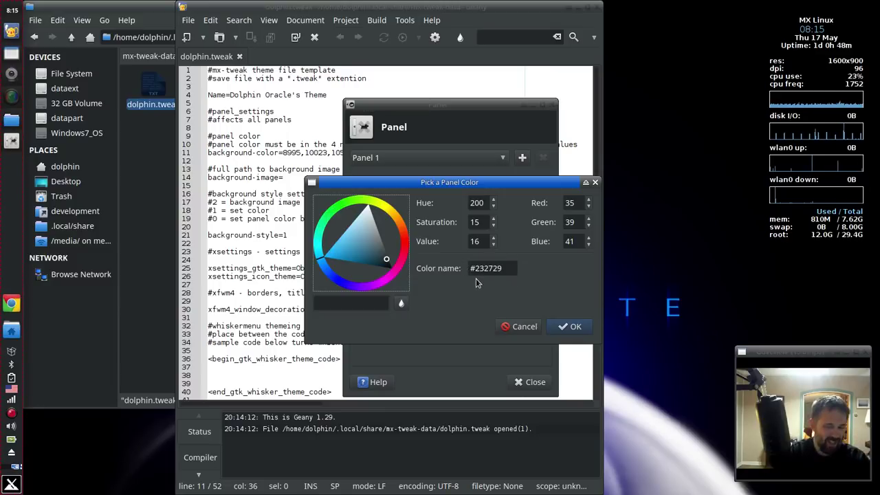
left_click(527, 327)
Open Settings Editor via an 'xfconf' search and compare xfce4-panel's background-color with dolphin.tweak.
left_click(540, 377)
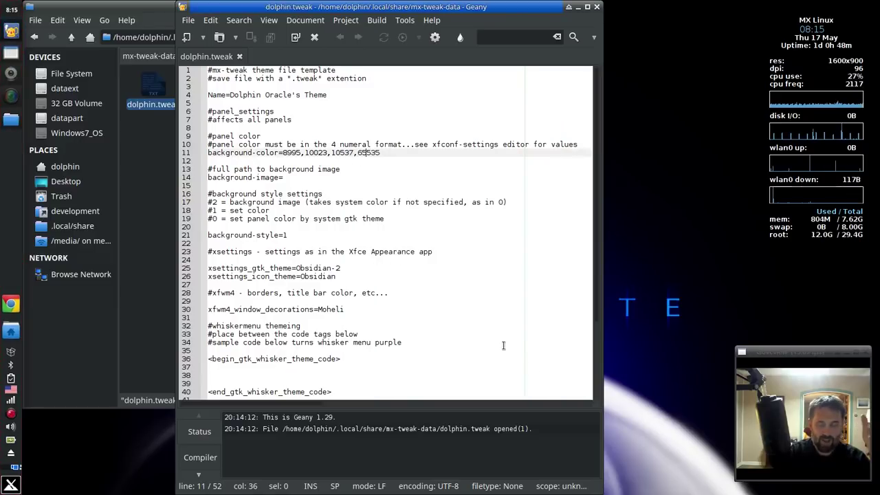
key("super")
type("xf")
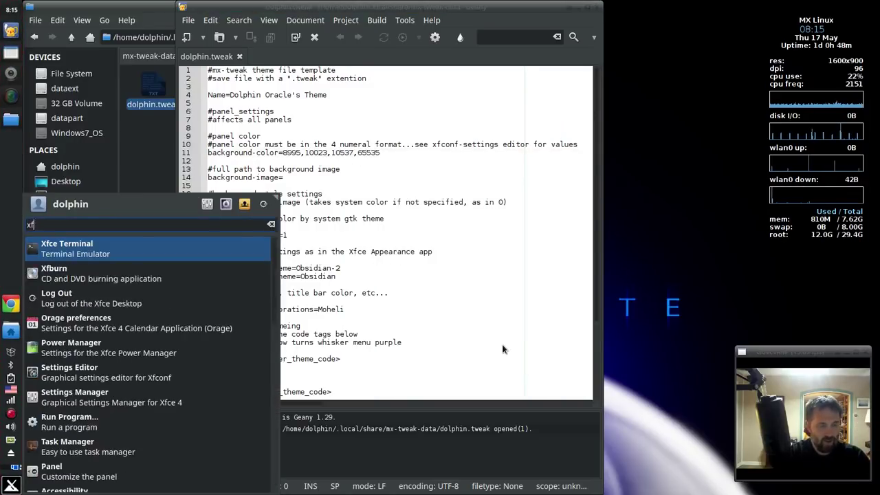
type("conf")
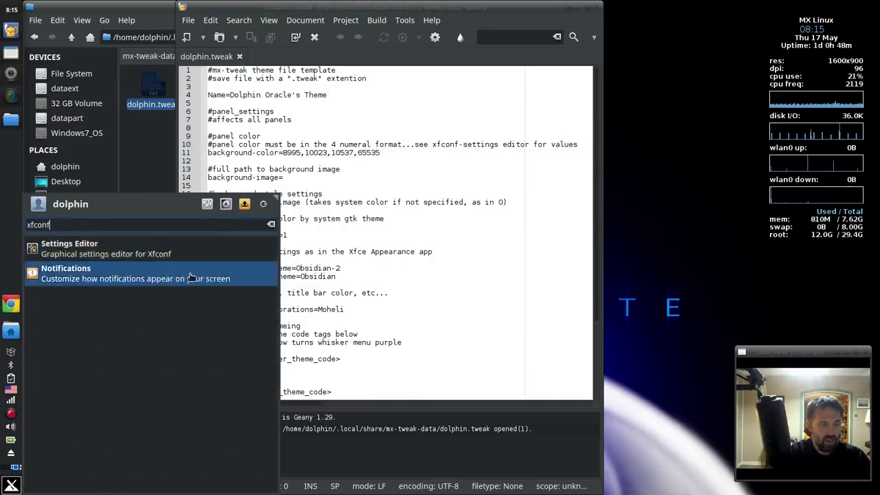
left_click(95, 253)
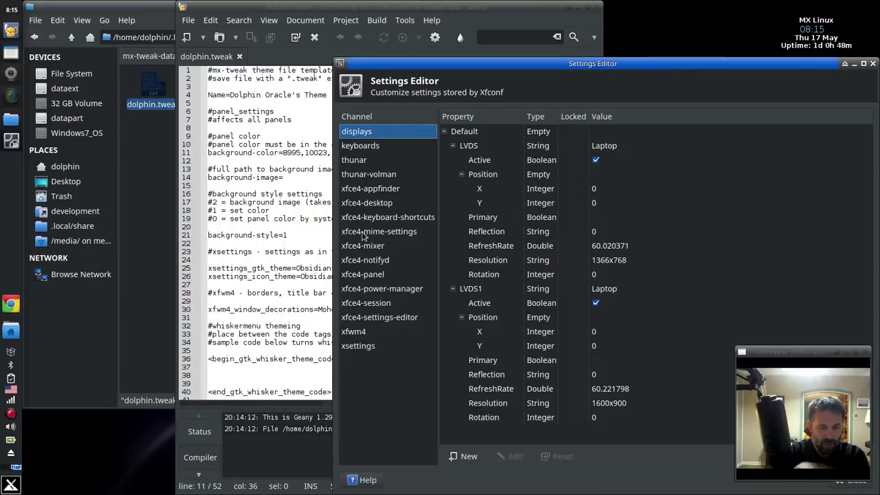
left_click(377, 275)
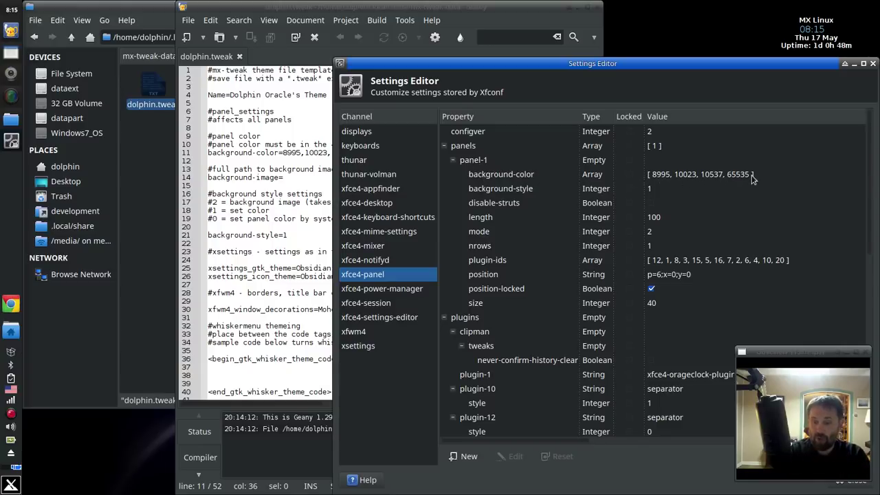
left_click(310, 162)
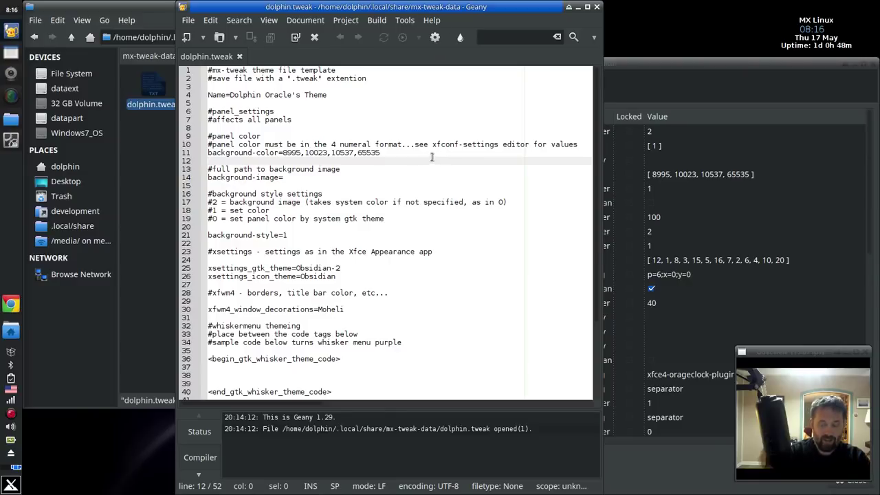
left_click(792, 101)
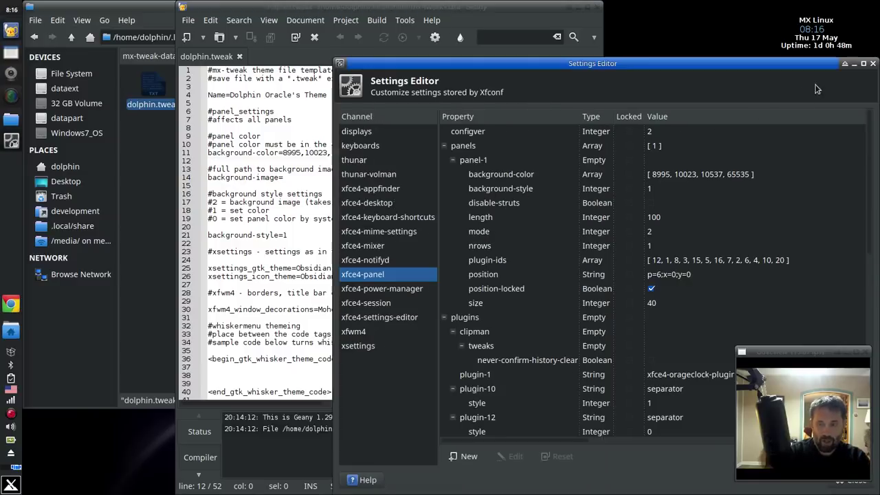
Close the Settings Editor to return to dolphin.tweak in Geany.
left_click(873, 64)
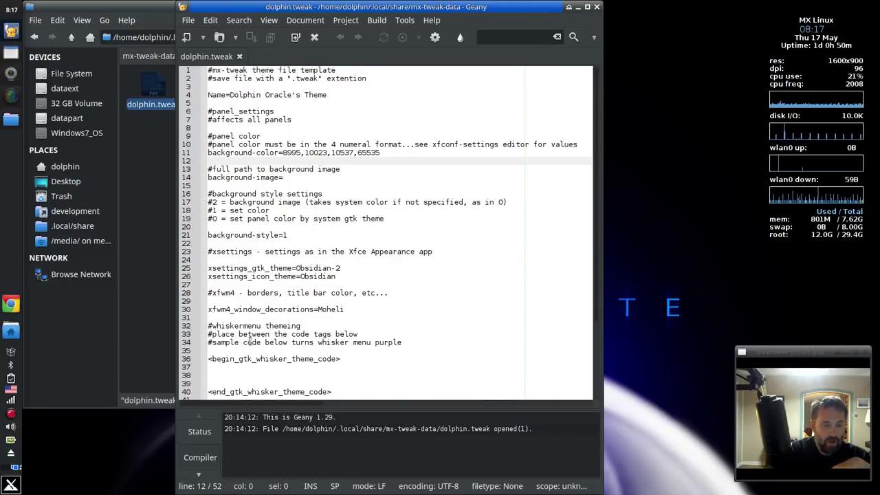
left_click(324, 310)
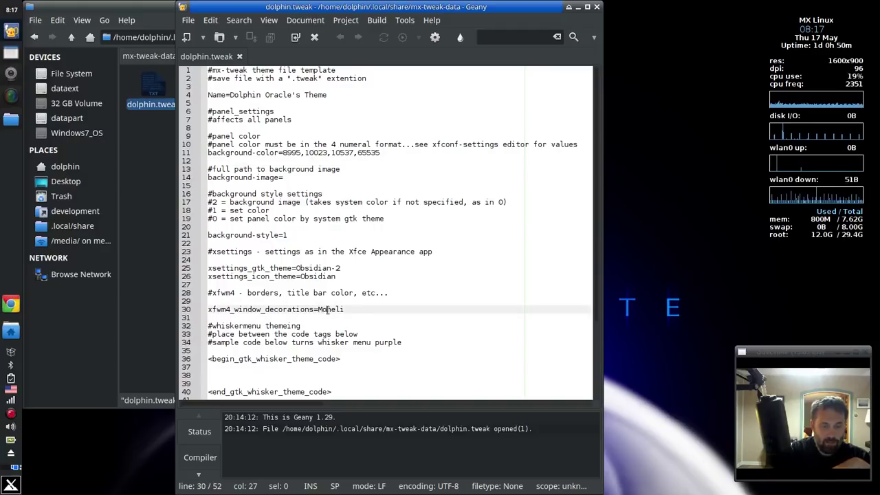
left_click(308, 268)
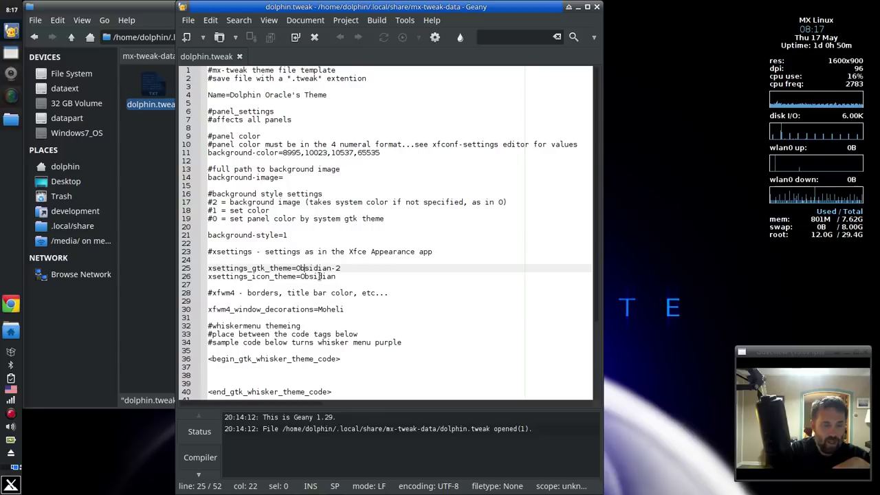
left_click(319, 276)
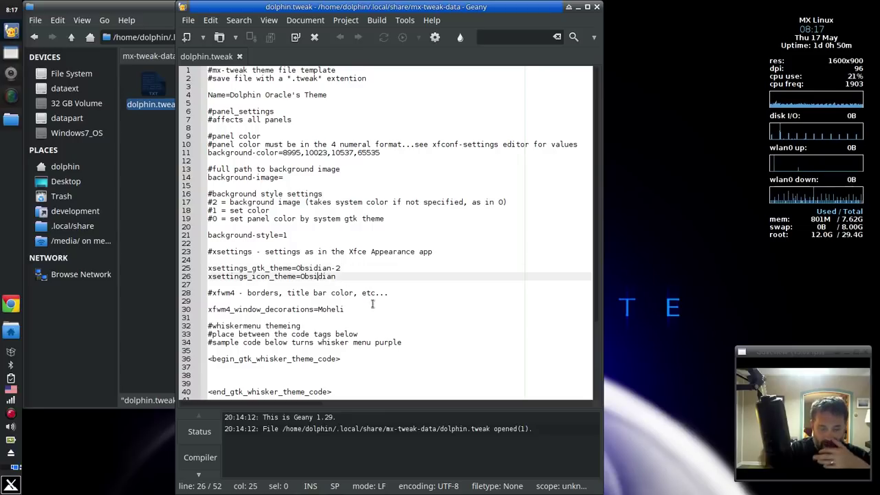
scroll(372, 303, "down", 2)
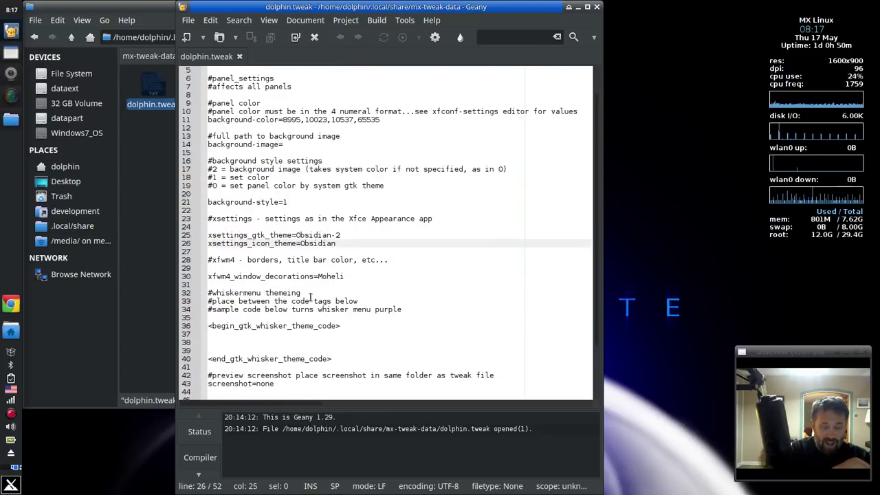
scroll(310, 297, "down", 3)
left_click(221, 267)
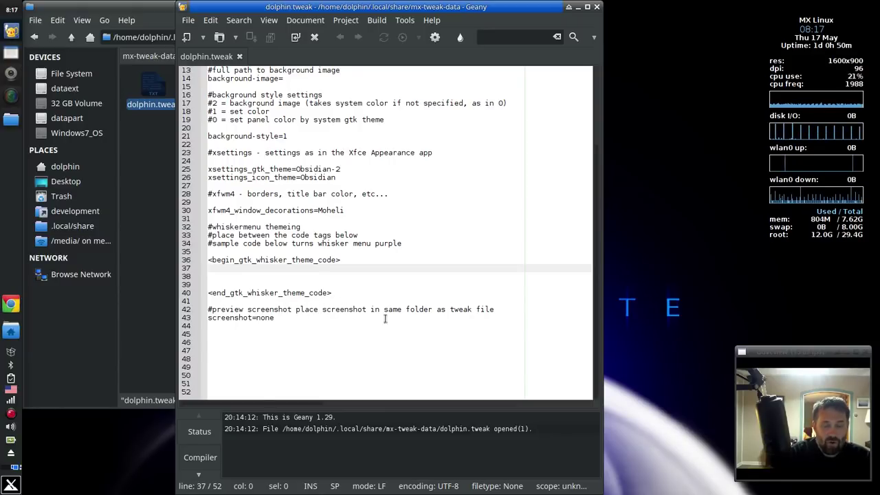
left_click(266, 319)
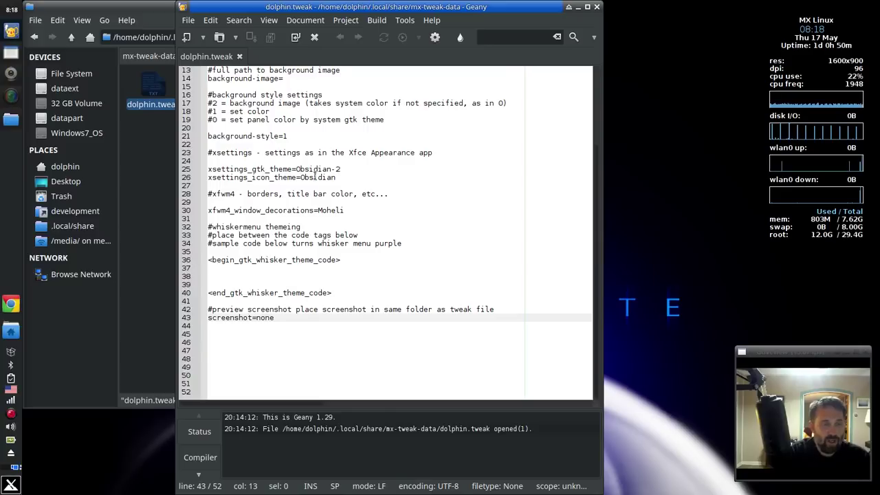
scroll(322, 184, "up", 4)
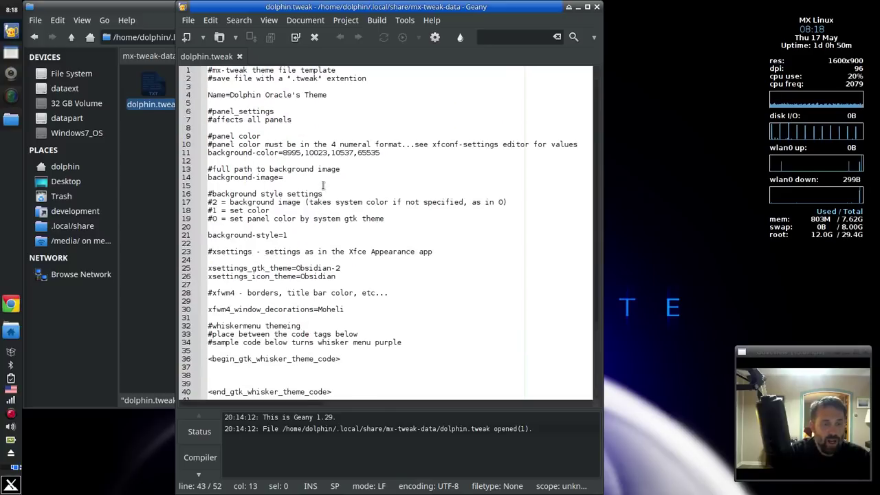
Close Geany and relaunch MX Tweak via a 'tweak' menu search, showing its Theme tab.
left_click(596, 7)
key("super")
type("gw")
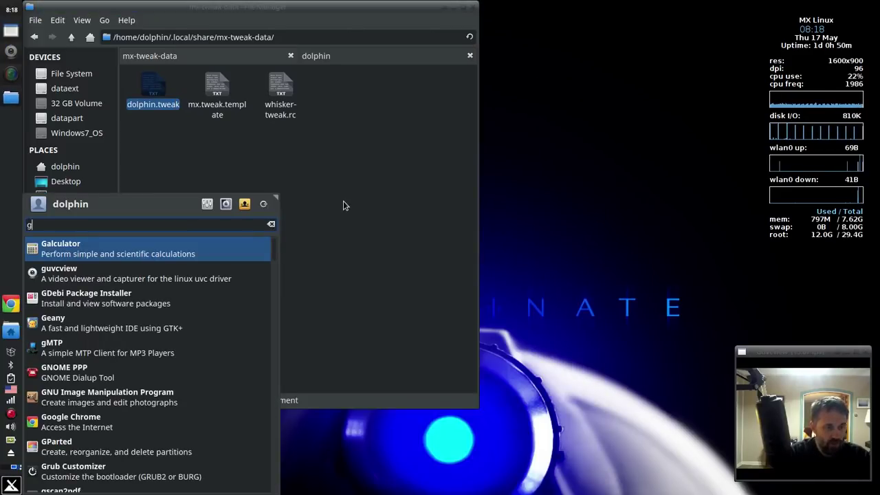
key("BackSpace")
key("BackSpace")
type("tweak")
key("Return")
left_click(320, 98)
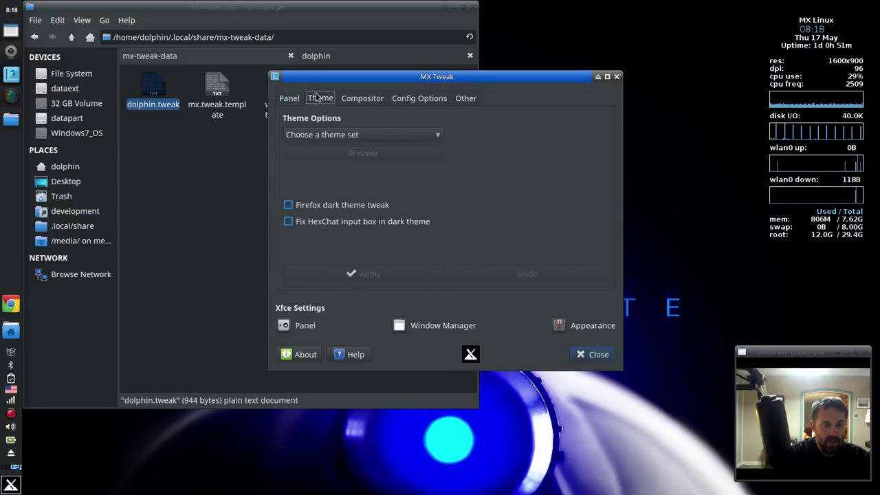
Pick MX-17 Light as the theme set, preview it, and apply it.
left_click(351, 135)
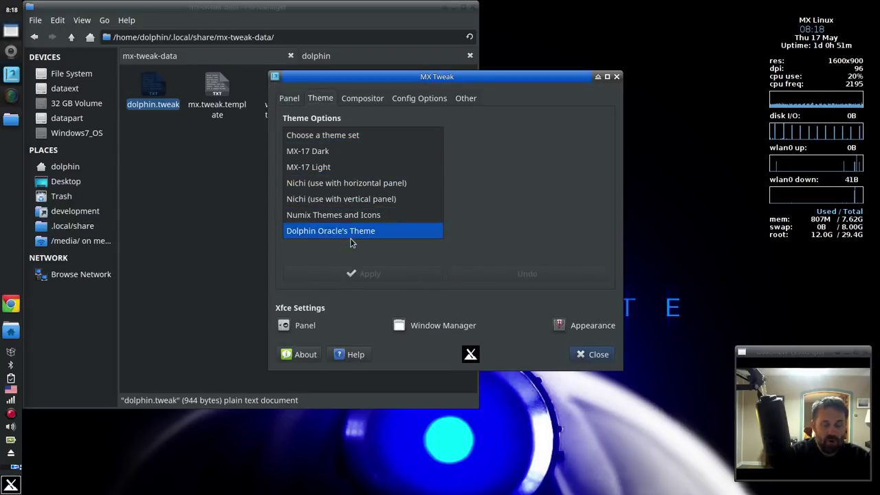
left_click(329, 167)
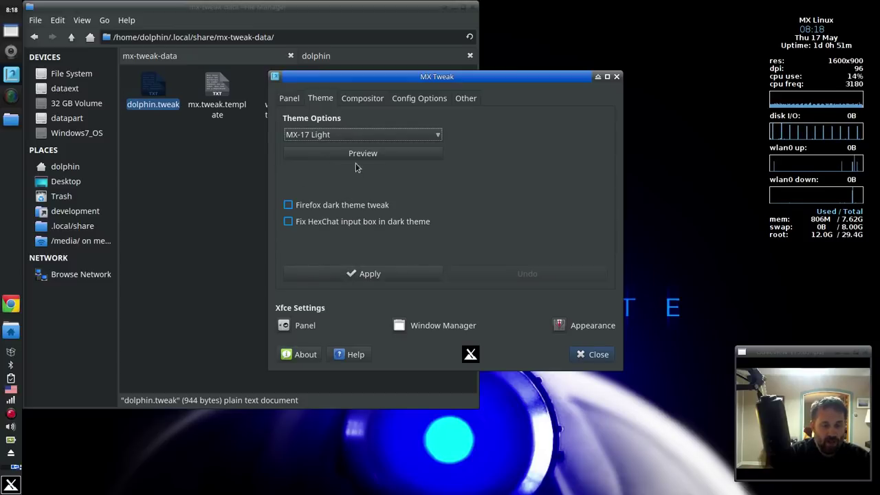
left_click(355, 160)
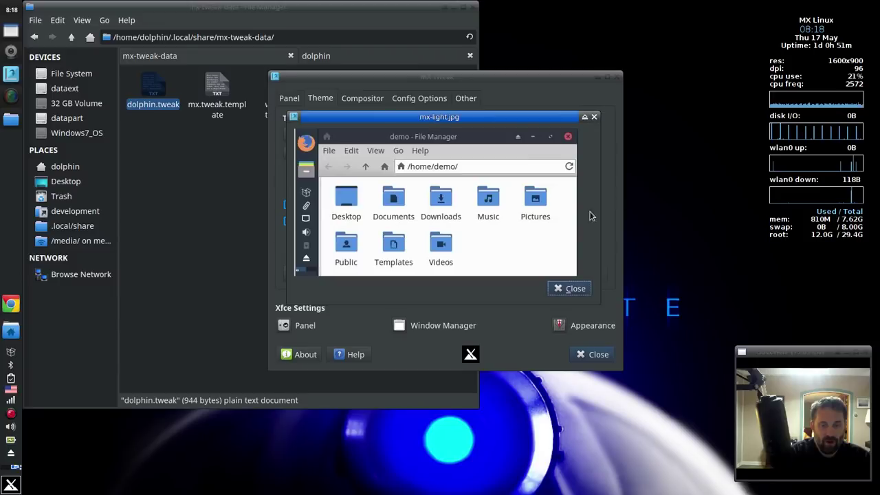
left_click(570, 288)
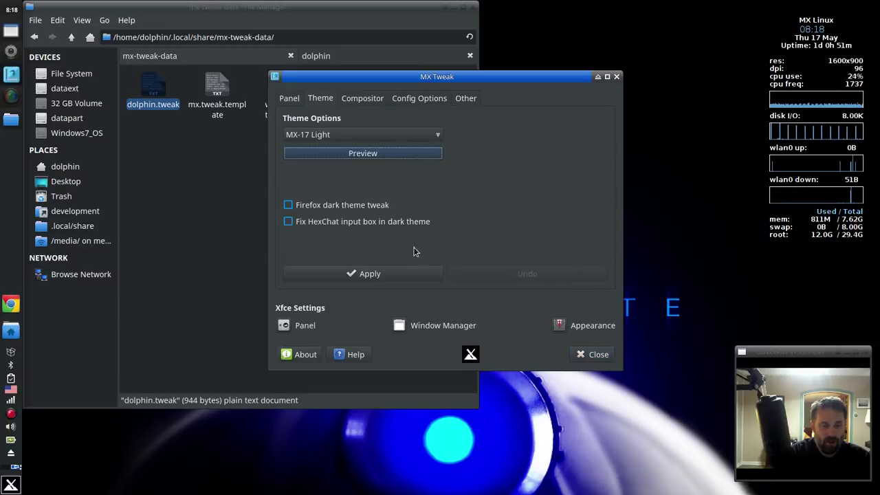
left_click(352, 274)
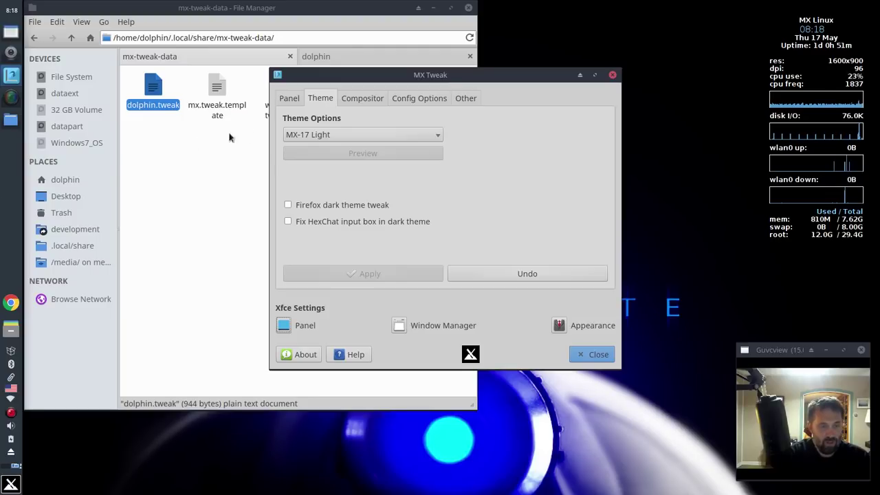
Select Dolphin Oracle's Theme from the theme-set list and apply it.
left_click(302, 135)
left_click(320, 187)
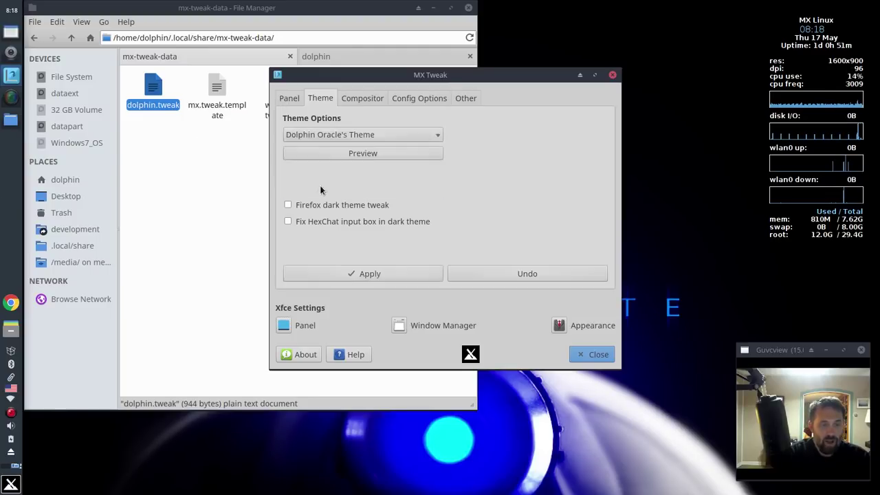
left_click(367, 275)
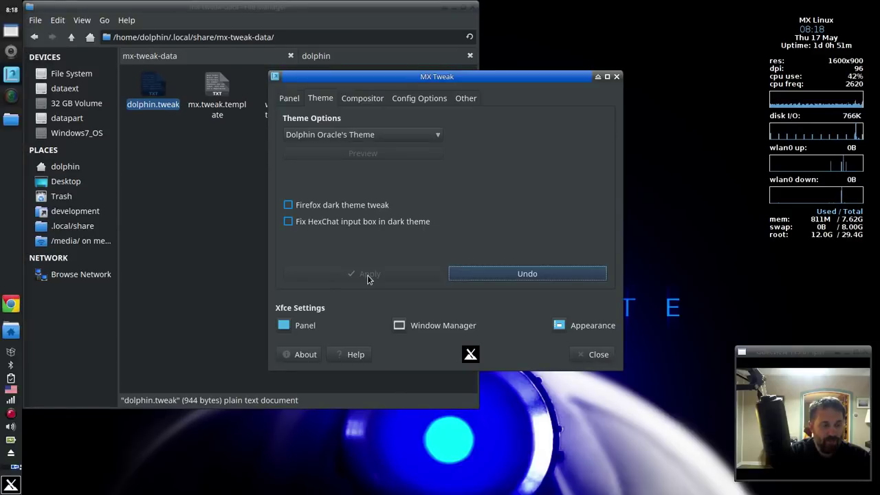
left_click(10, 485)
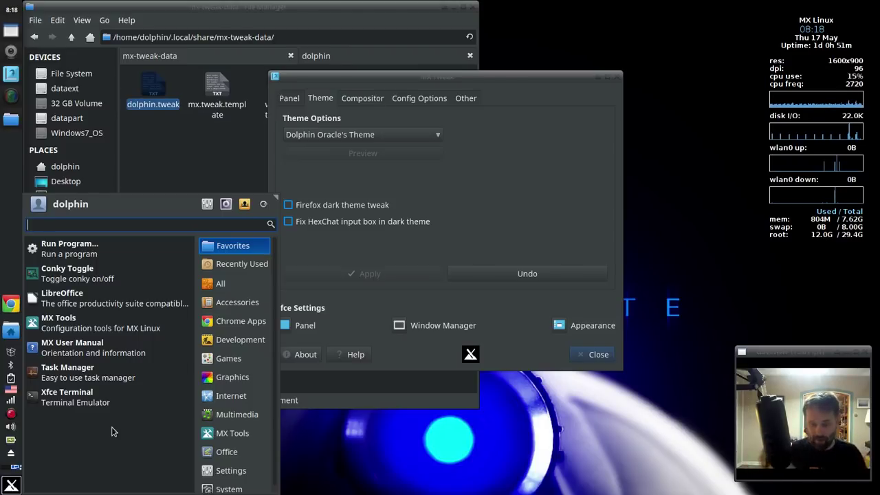
Dismiss the applications menu, then close MX Tweak and the Thunar file manager window.
left_click(411, 359)
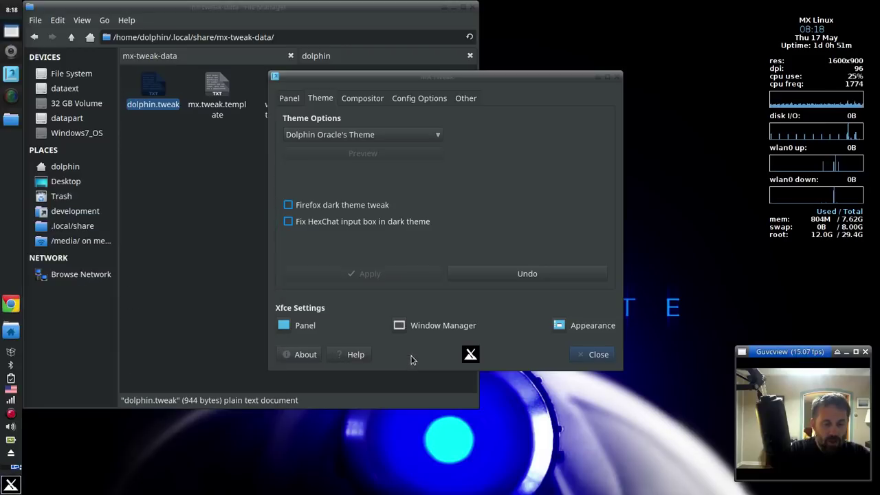
left_click(603, 355)
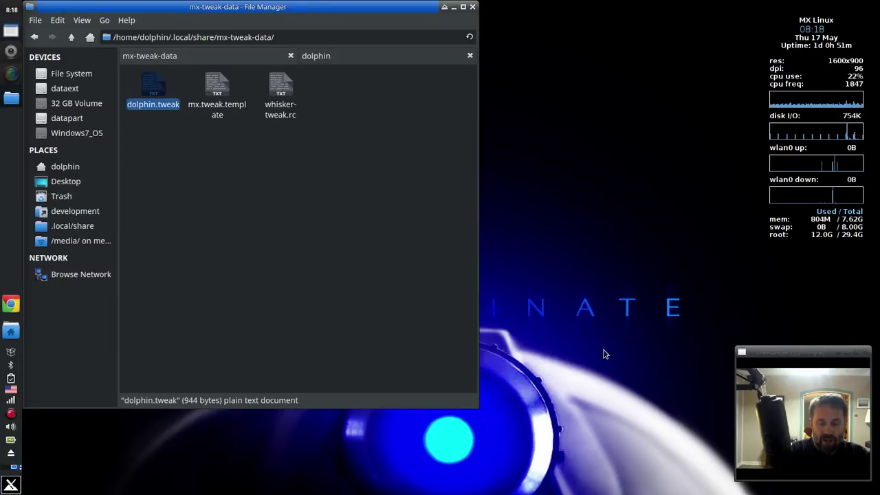
left_click(473, 7)
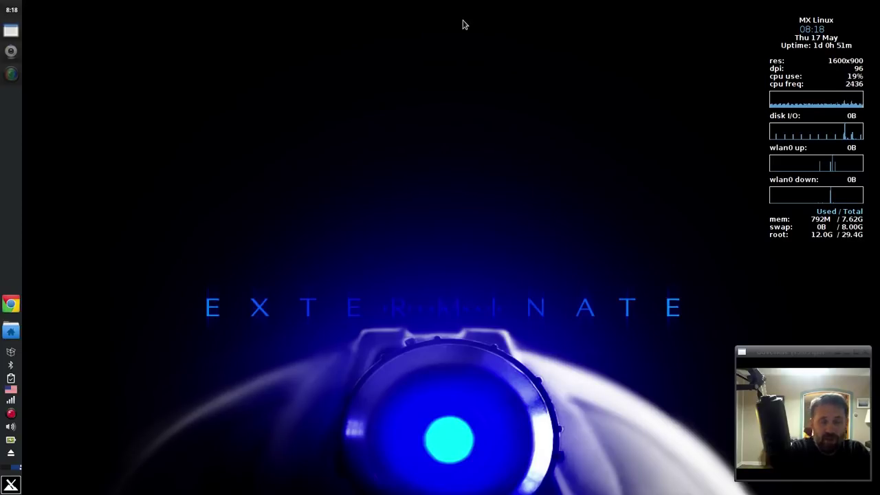